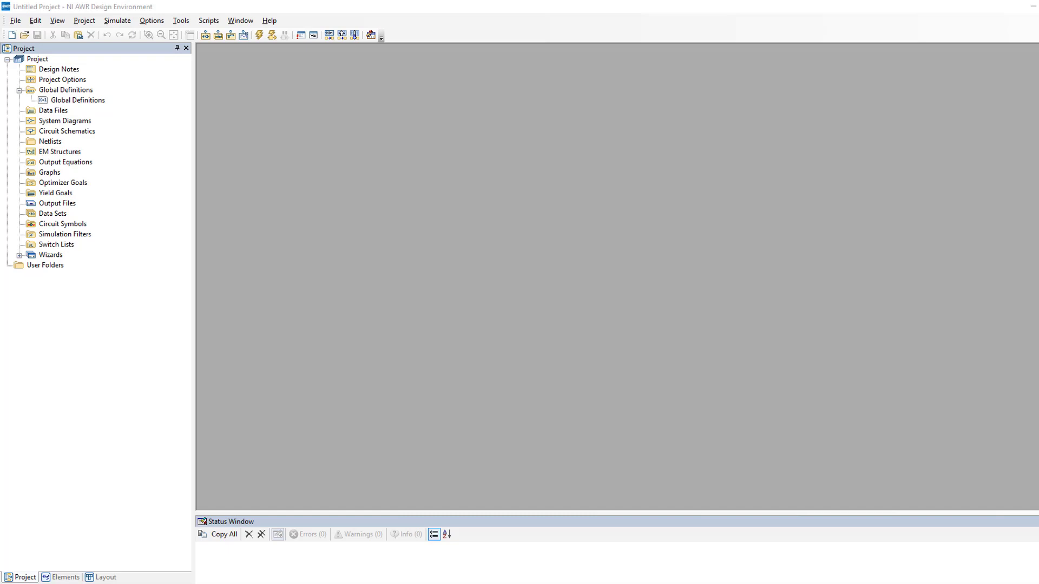
Step: Create a new schematic named VCCS and filter the circuit element list for VCCS
right_click(88, 132)
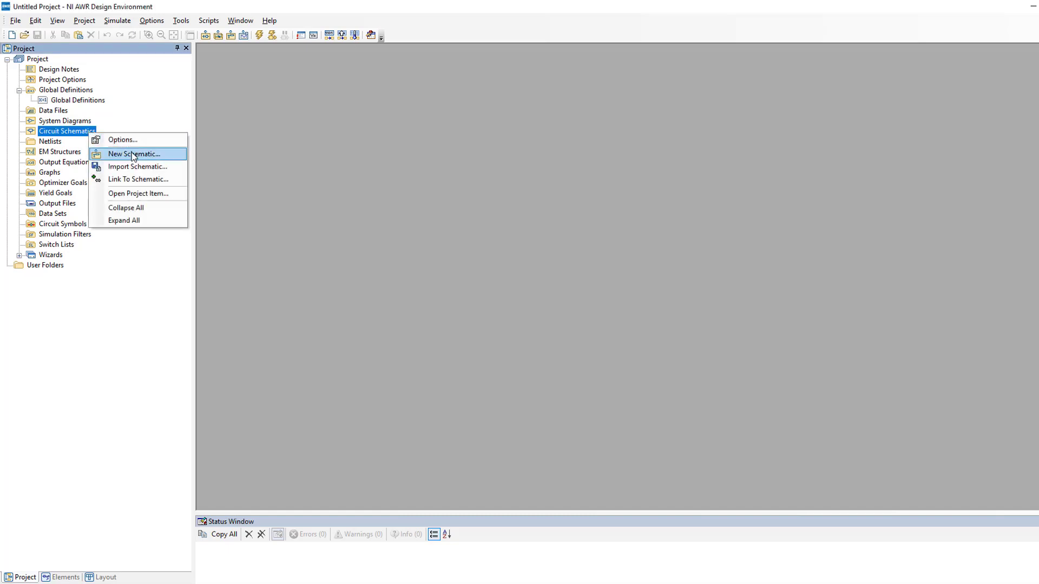
click(134, 157)
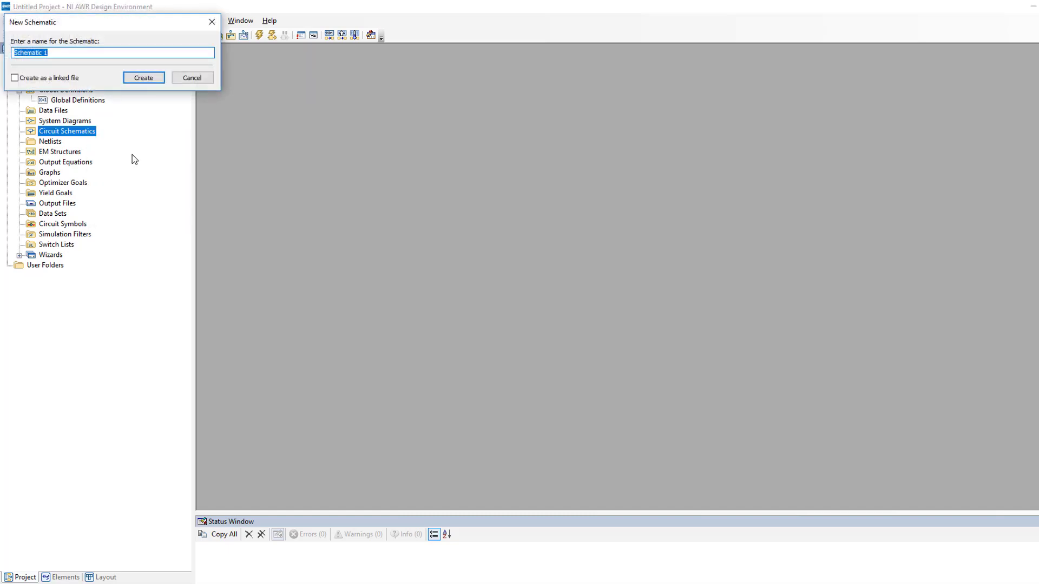
text(VCCS)
key(Return)
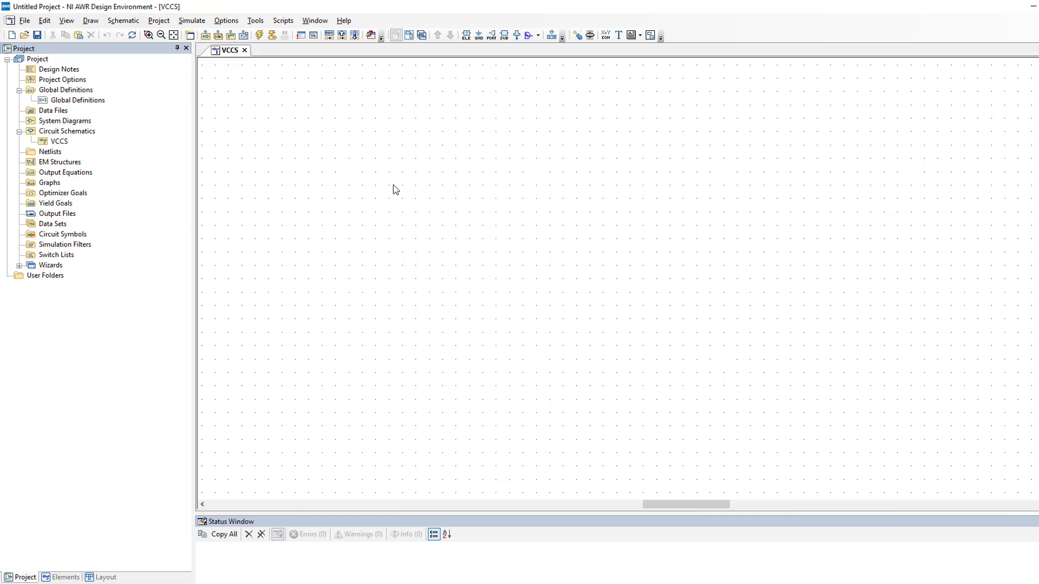
key(ctrl+l)
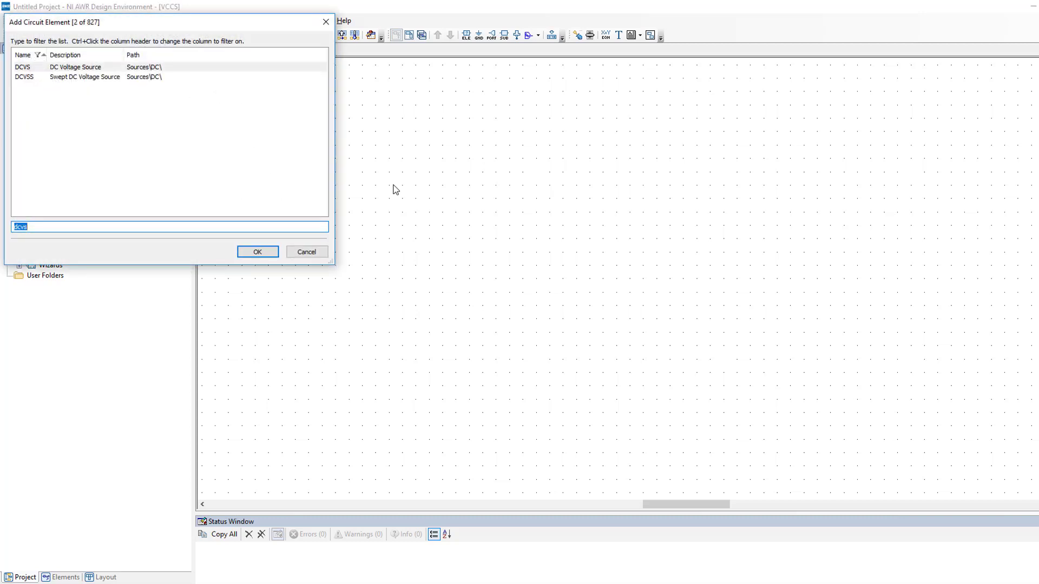
text(VCCS)
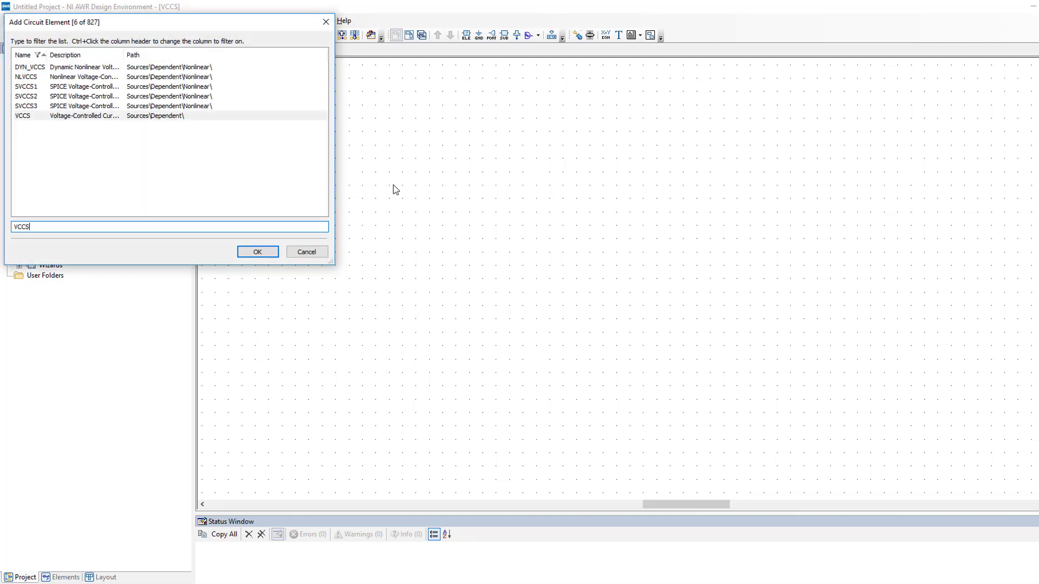
Step: Place the VCCS element and hide its A, F and T parameters and their labels
double_click(124, 118)
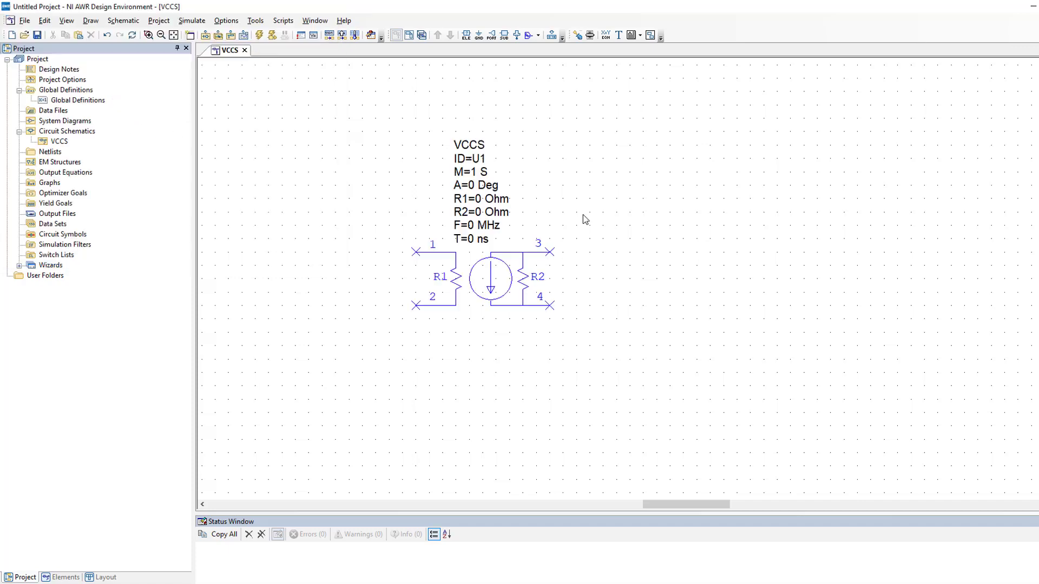
click(487, 276)
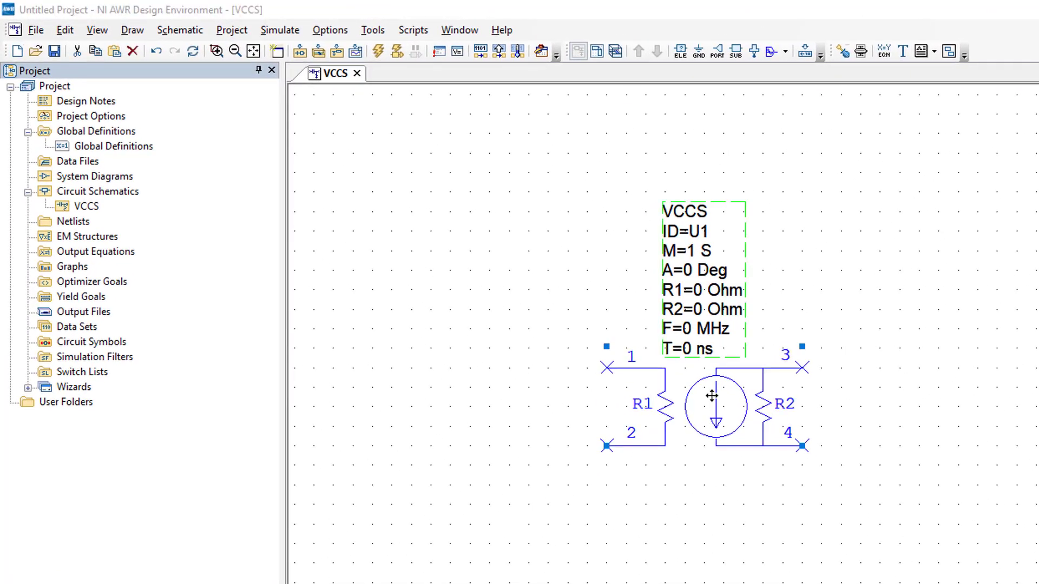
double_click(712, 397)
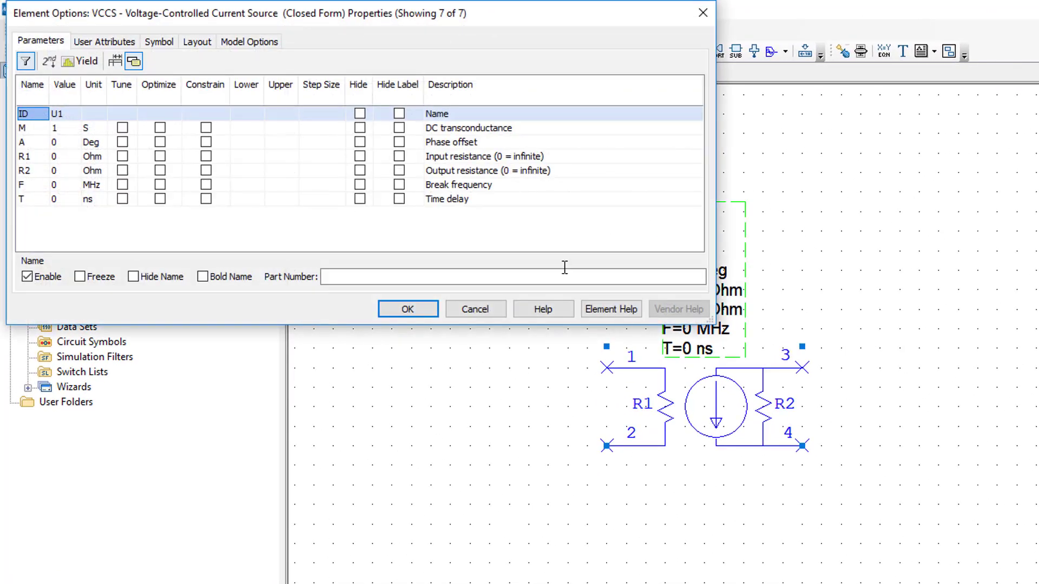
click(360, 142)
click(398, 142)
click(360, 184)
click(399, 185)
click(359, 199)
click(399, 198)
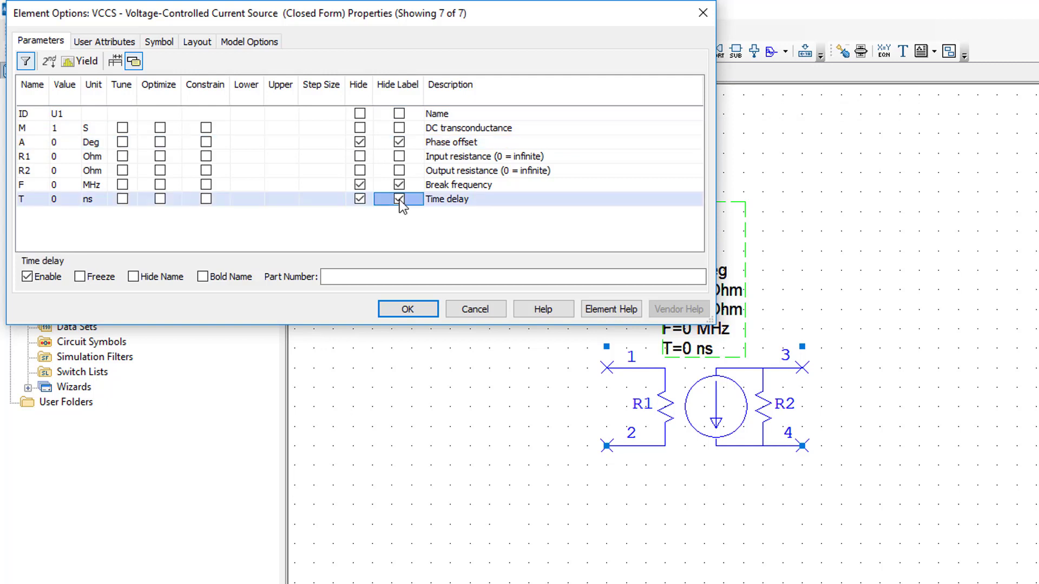
click(407, 309)
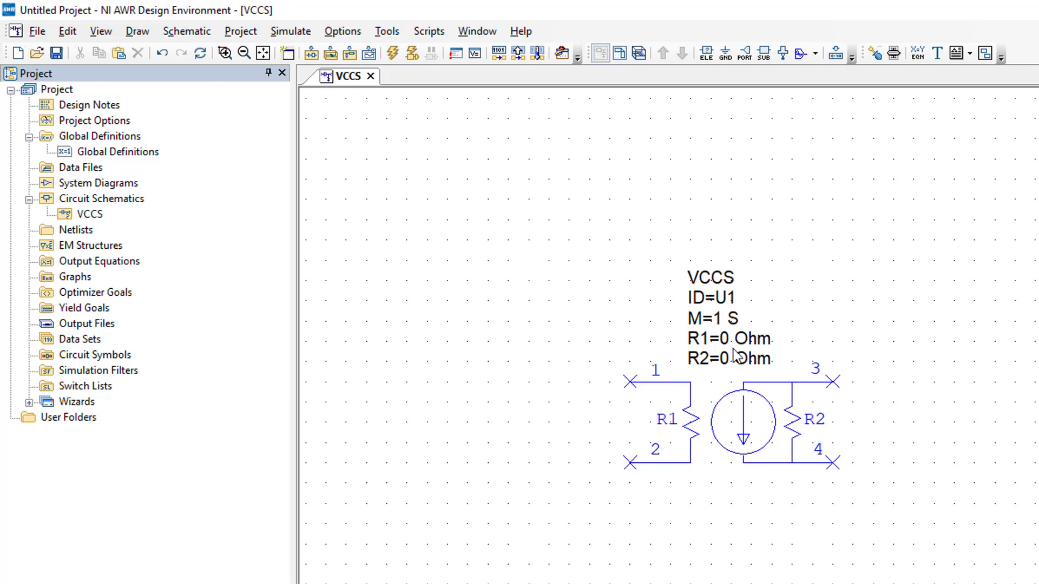
click(743, 420)
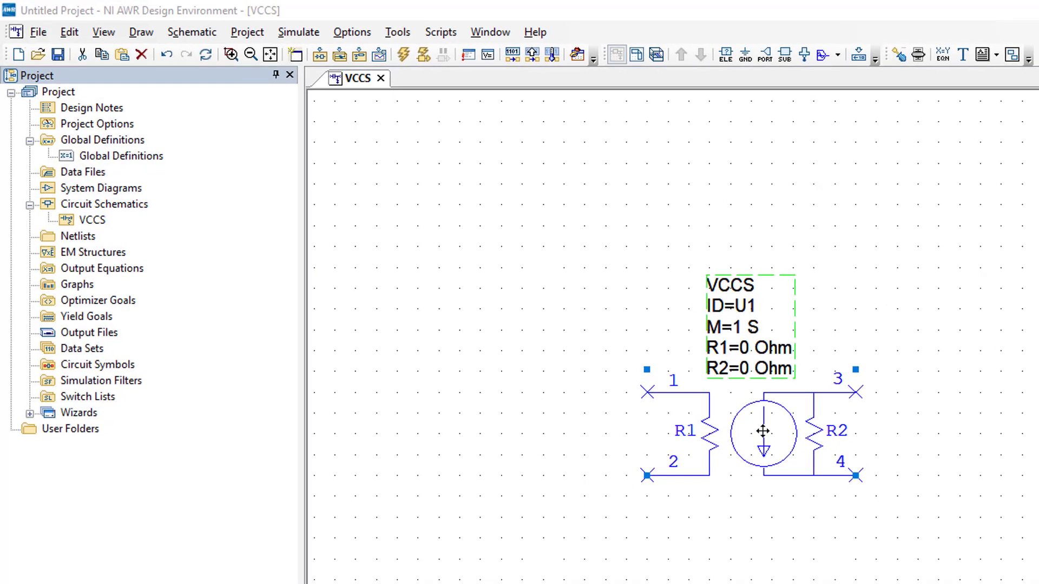
double_click(763, 431)
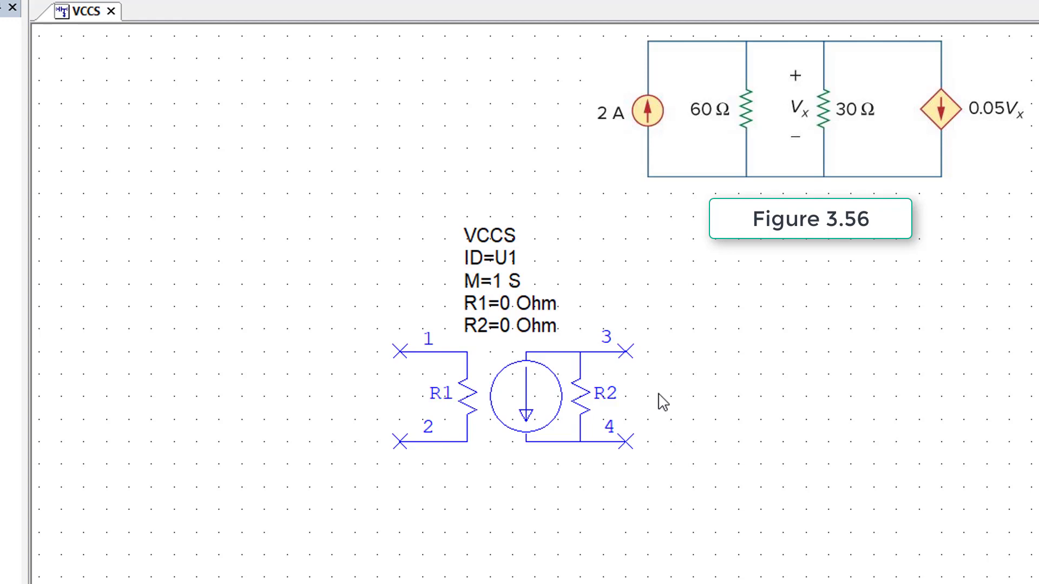
Step: Move the VCCS element right and down, then flip it horizontally
click(524, 395)
drag(523, 395, 591, 417)
right_click(604, 423)
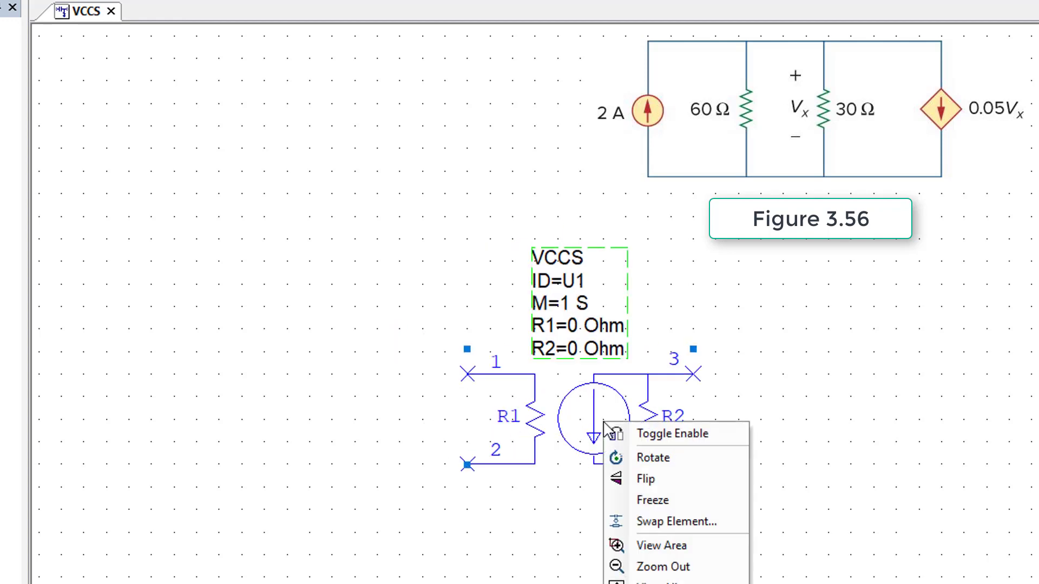
click(640, 480)
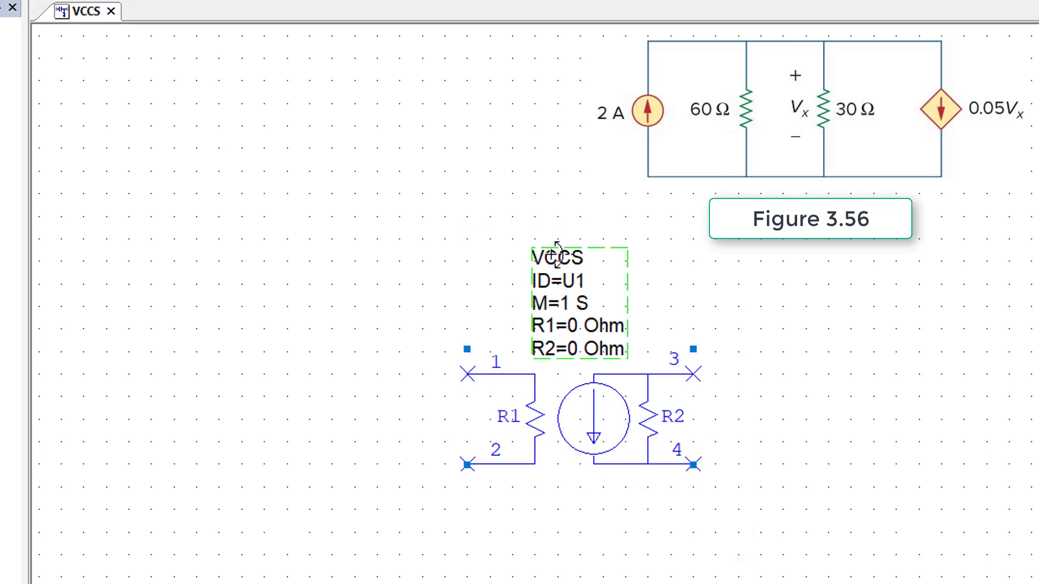
click(565, 470)
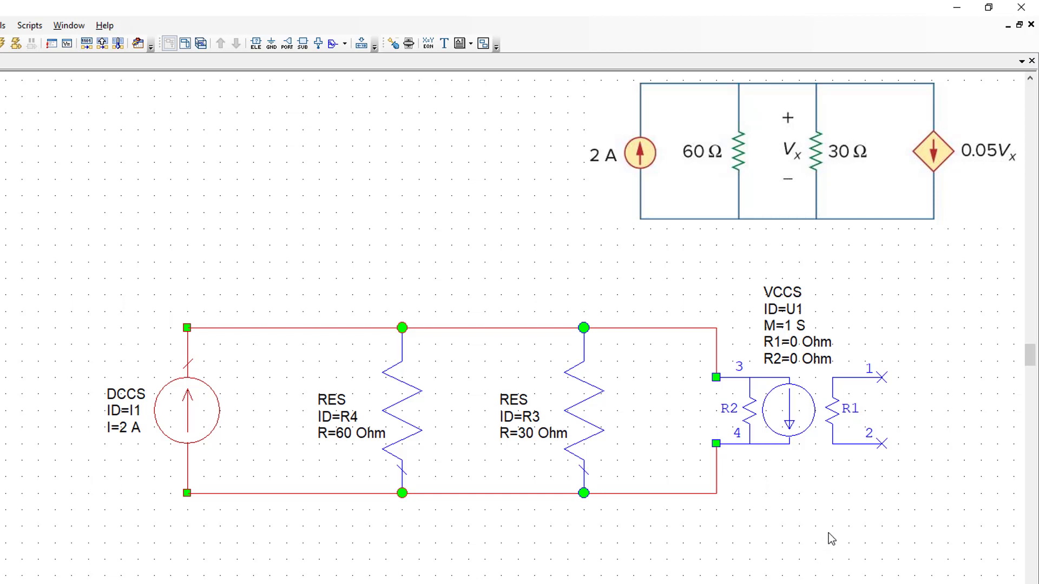
Step: Wire VCCS port 1 to R3's top node and port 2 to R3's bottom node
click(882, 377)
click(871, 246)
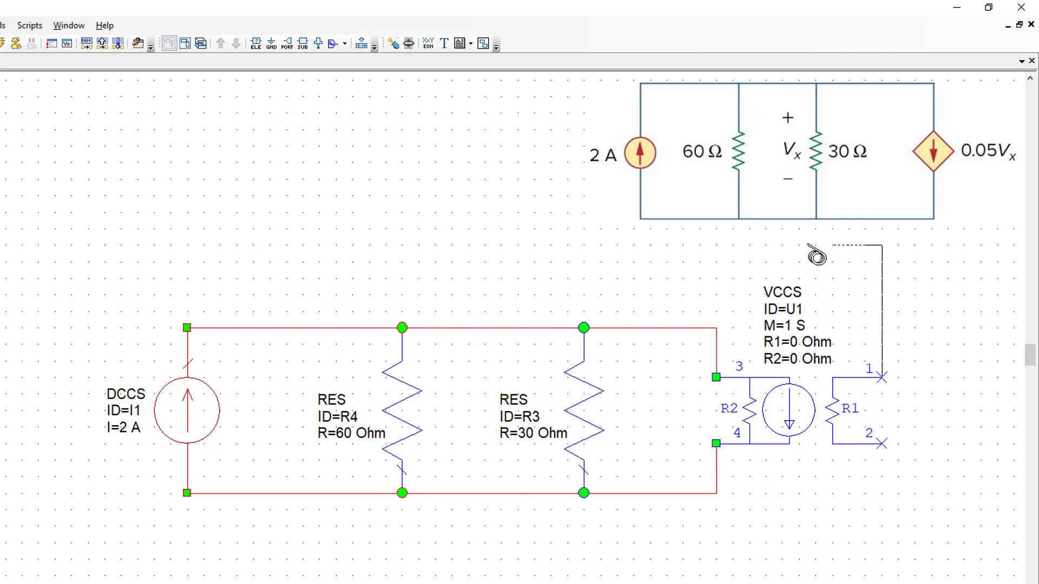
click(586, 329)
click(882, 444)
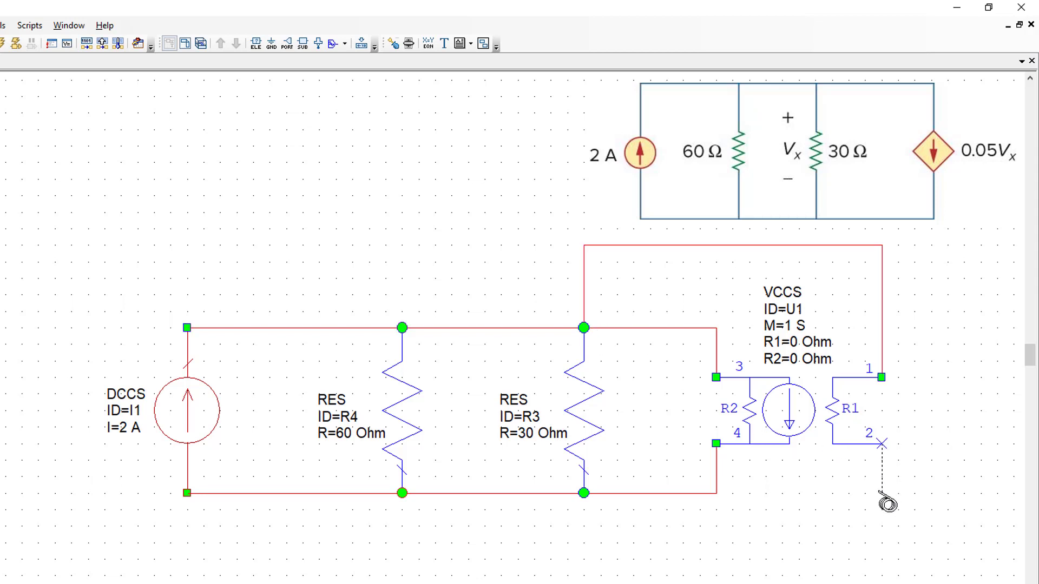
click(584, 494)
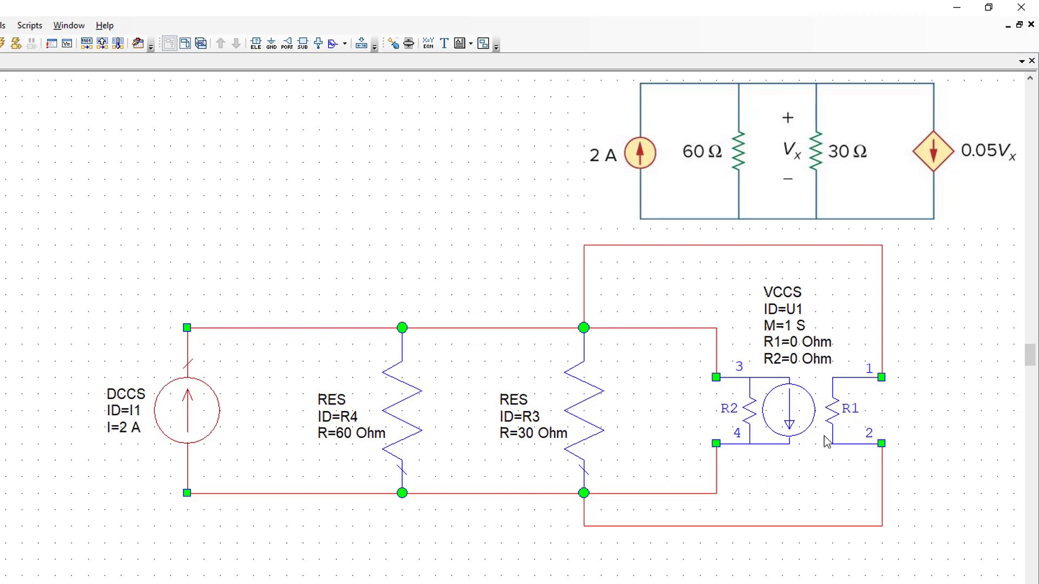
Step: Set the VCCS transconductance M to 0.05 S
double_click(792, 325)
text(0.05)
key(Return)
Step: Attach a ground to the bottom node of the 60 Ω resistor R4
key(ctrl+g)
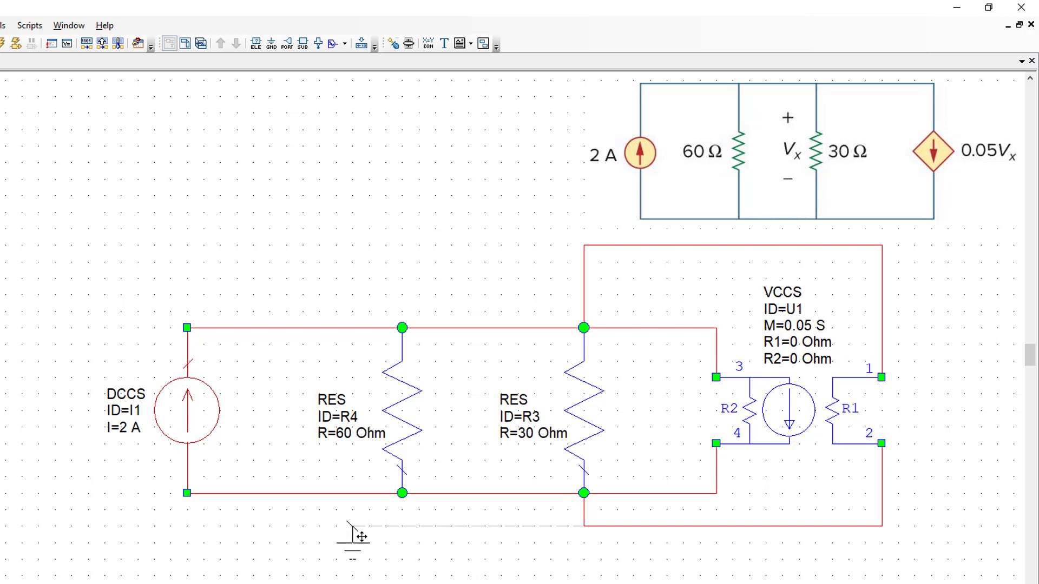
click(400, 513)
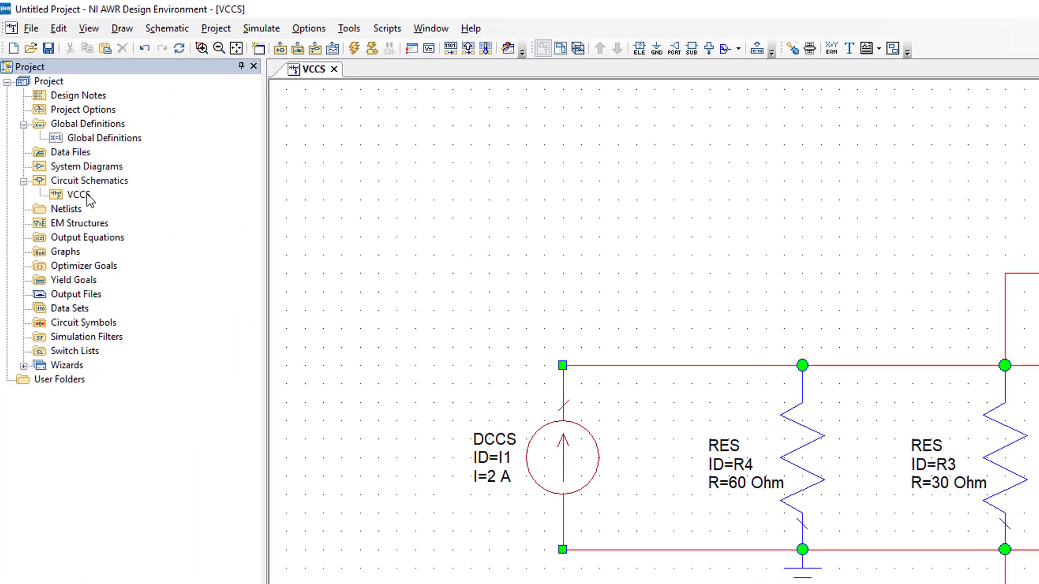
right_click(87, 194)
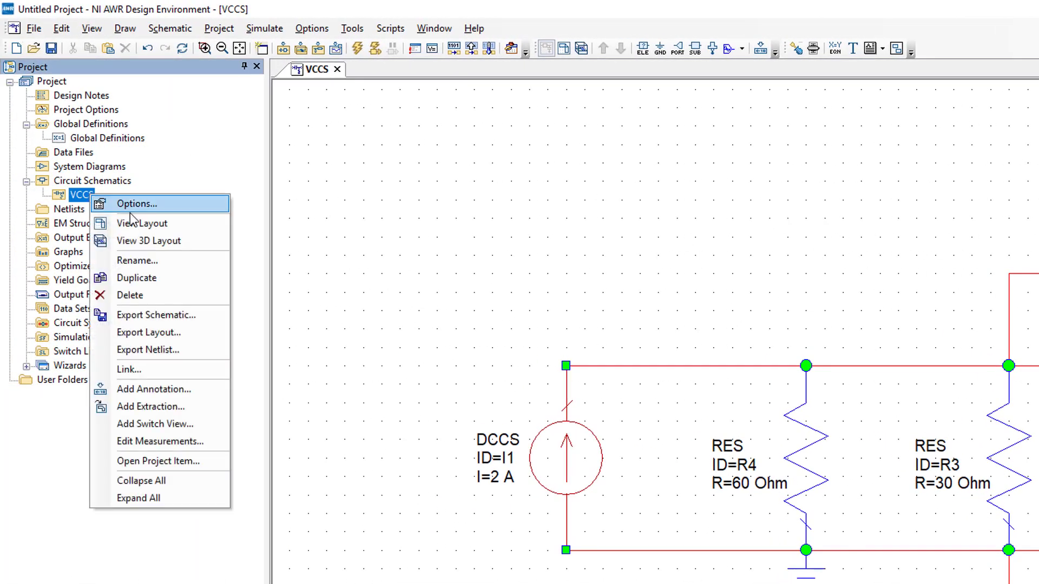
Step: Add DCIA and DCVA_N annotations and run the analysis to show DC currents and voltages
click(166, 384)
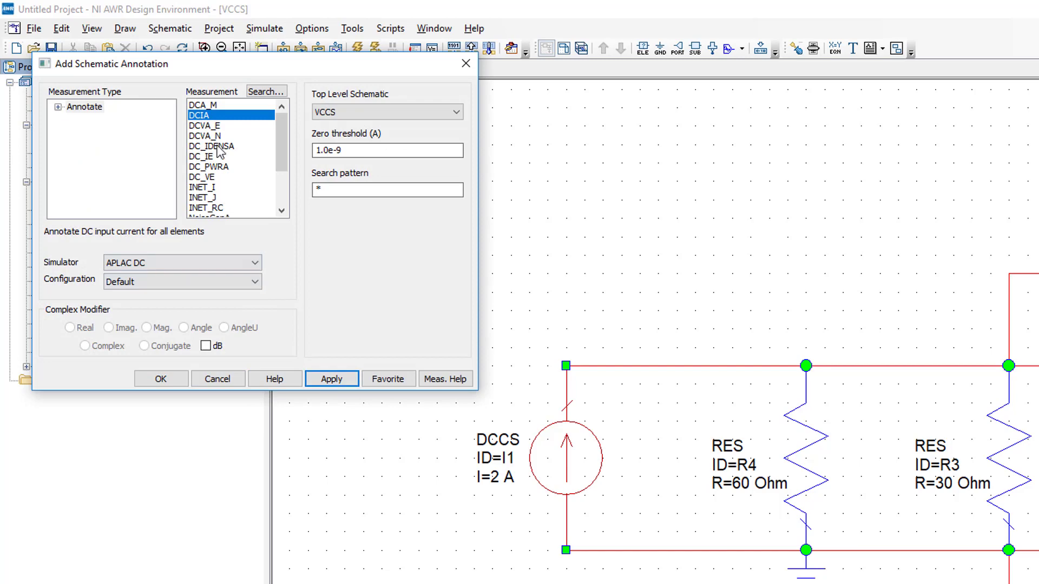
click(218, 136)
click(331, 379)
key(Return)
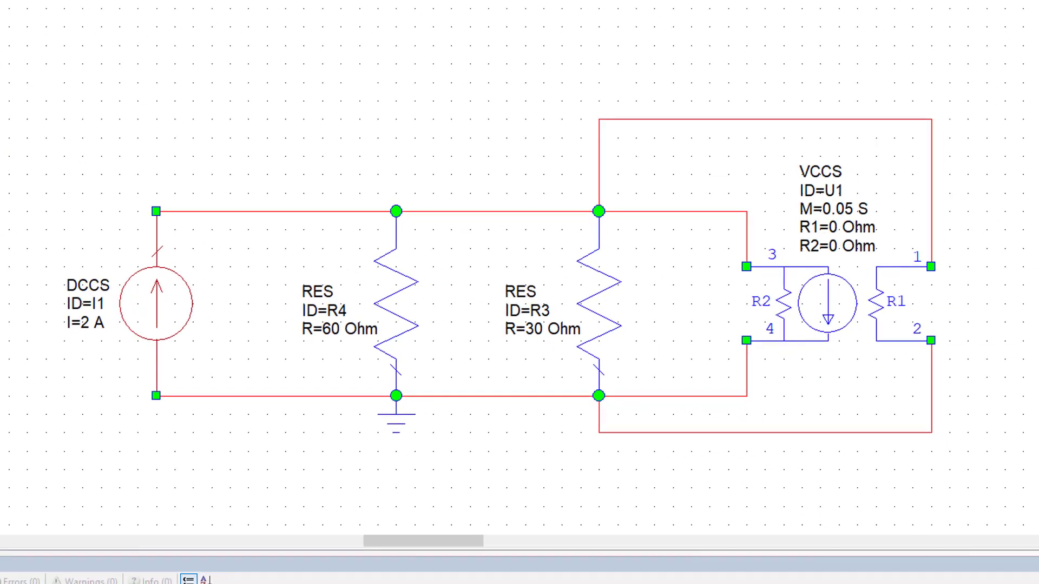
key(F8)
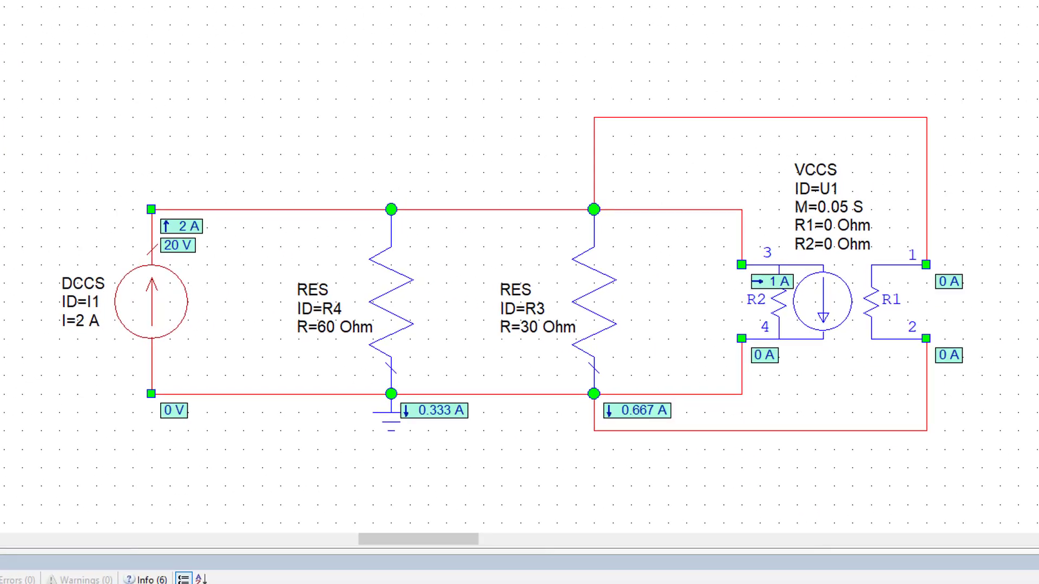